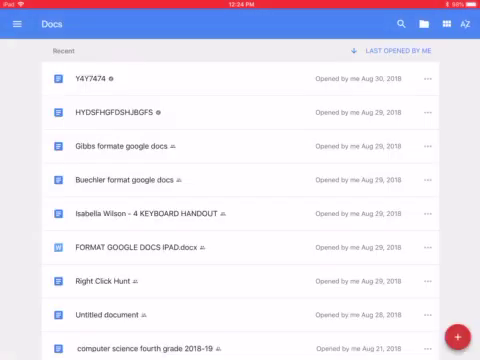
- Start a new blank Google Docs document and begin naming it 'FLETCHER table'
click(457, 336)
click(457, 337)
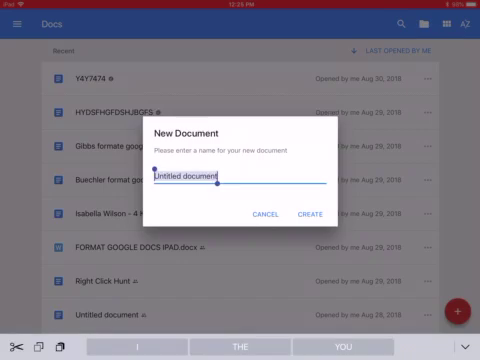
text(FLETCHER)
text( 1)
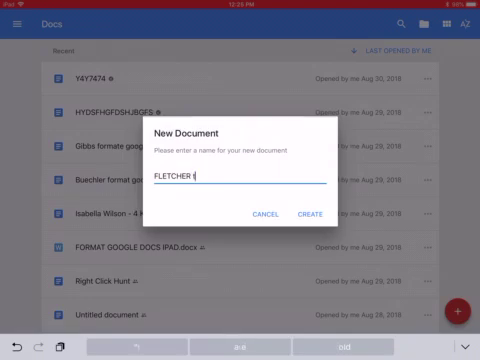
text(able)
- Create the 'FLETCHER table' document and set up a table of 6 columns and 8 rows
key(Return)
click(422, 23)
click(400, 157)
click(450, 73)
click(450, 73)
click(450, 101)
click(450, 101)
click(450, 101)
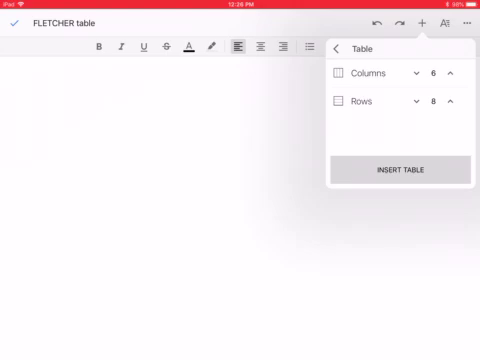
- Insert the empty 6-by-8 table into the 'FLETCHER table' document
click(400, 169)
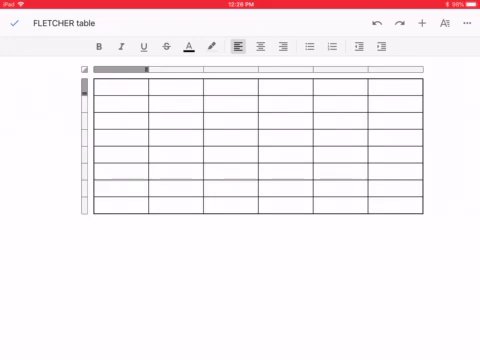